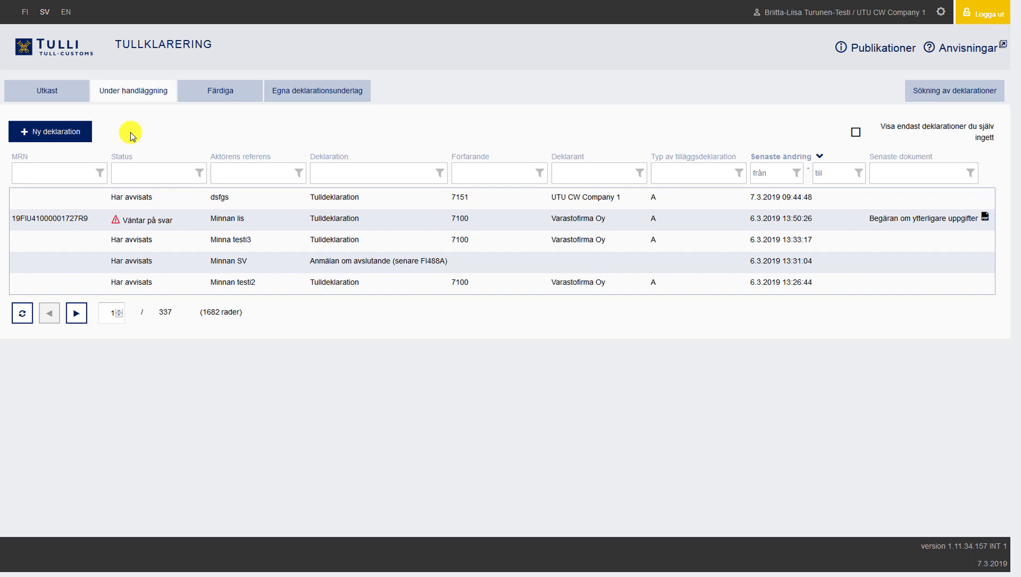
Step: Create a new notification of goods arrival (Anmälan av varors ankomst, EIDR) for customs warehousing (Tullagring)
left_click(87, 136)
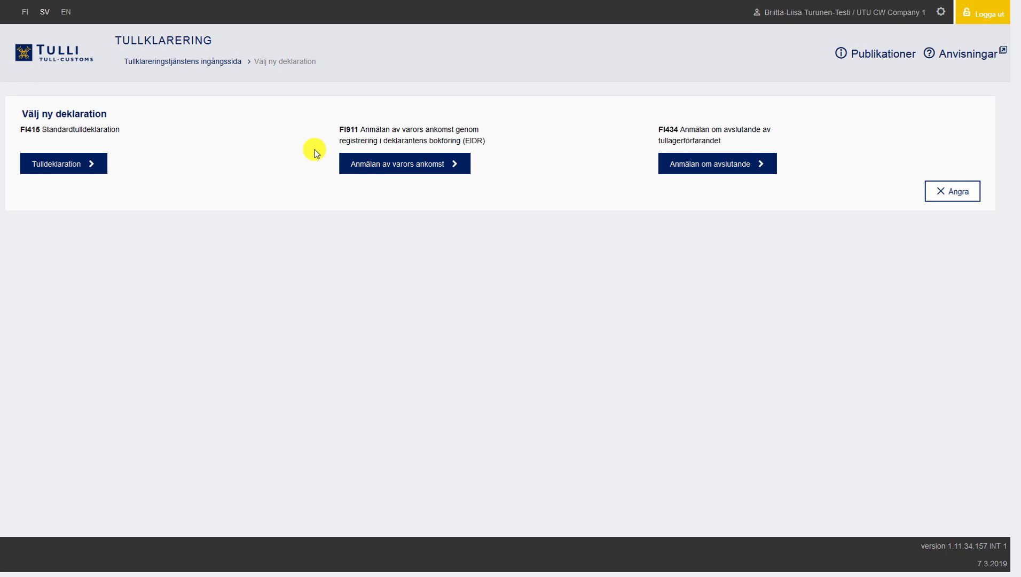
left_click(362, 169)
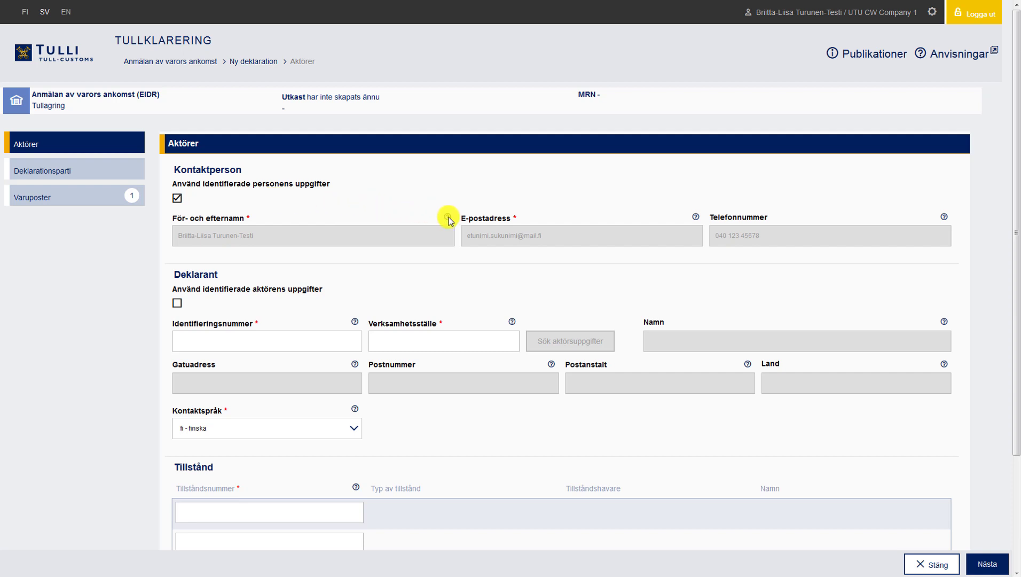
mouse_move(449, 219)
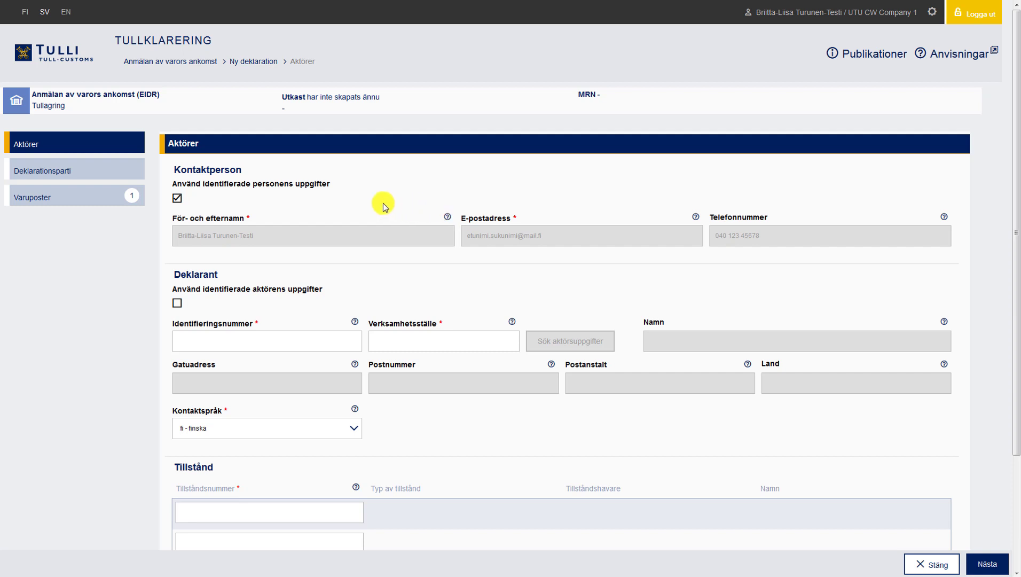
Step: Toggle the use of identified personal details for the contact person, and review the default message values in the user settings
left_click(177, 199)
left_click(178, 199)
left_click(931, 12)
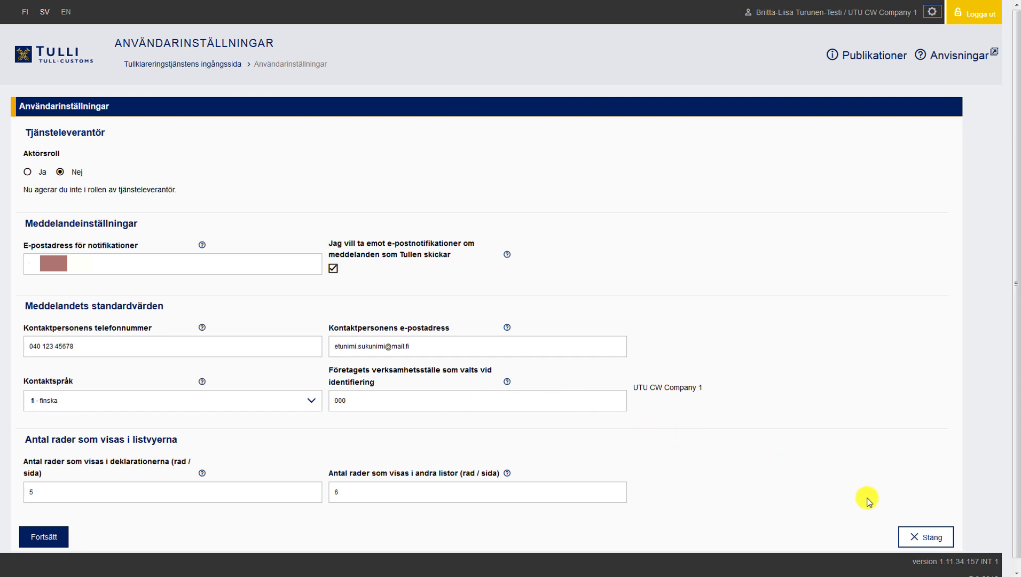
left_click(910, 538)
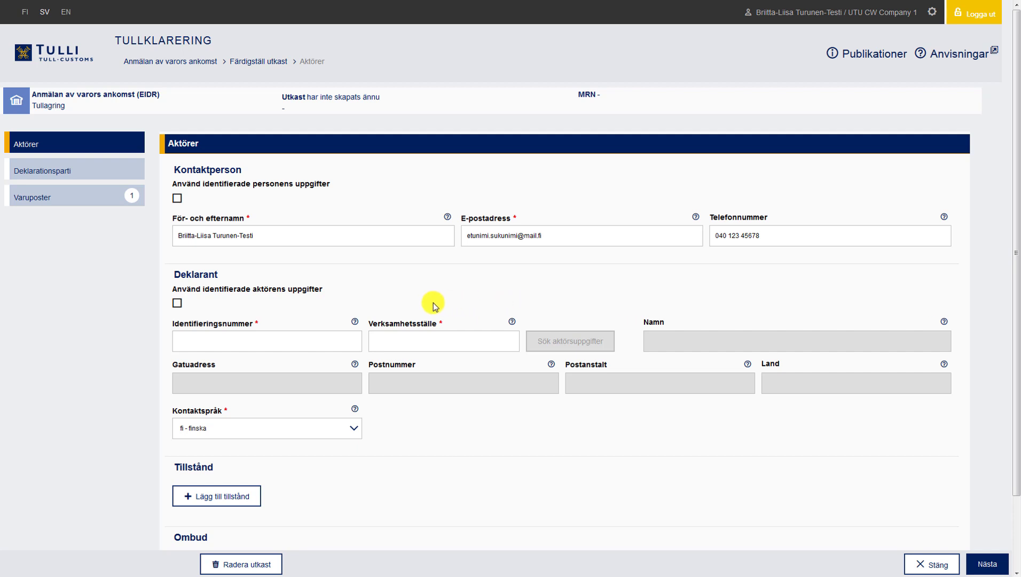
left_click(177, 305)
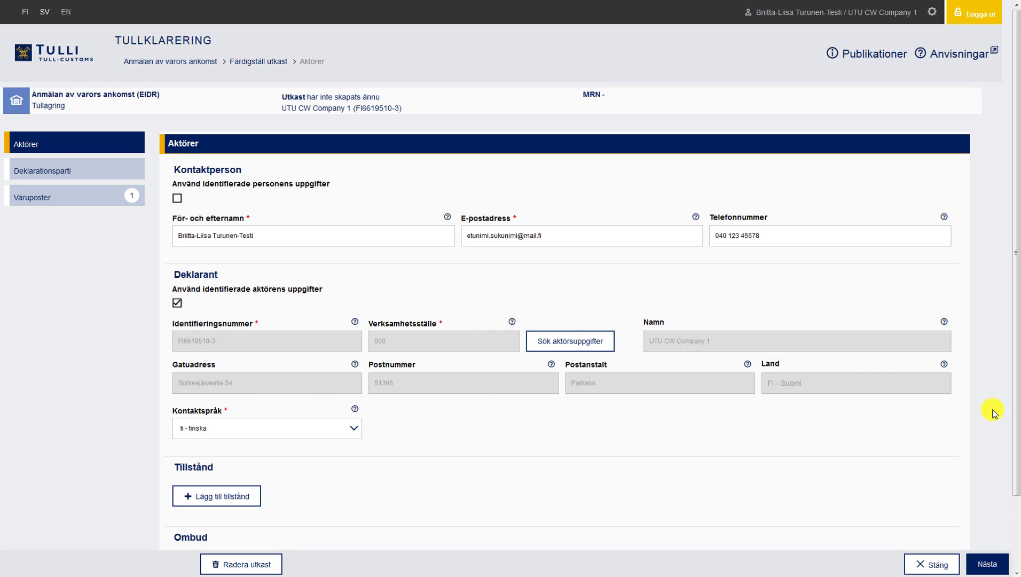
left_click_drag(1015, 414, 1016, 497)
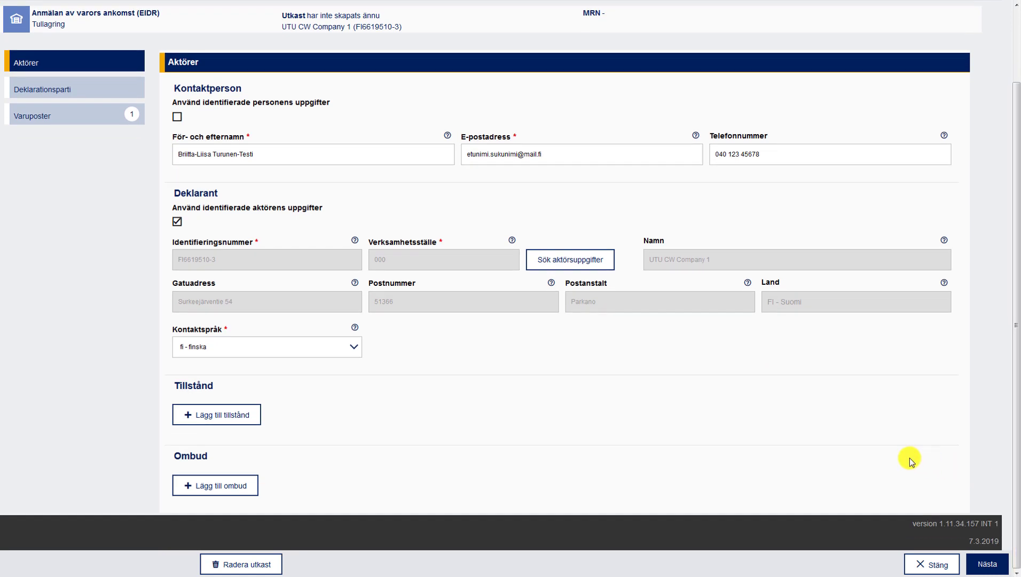
left_click(250, 416)
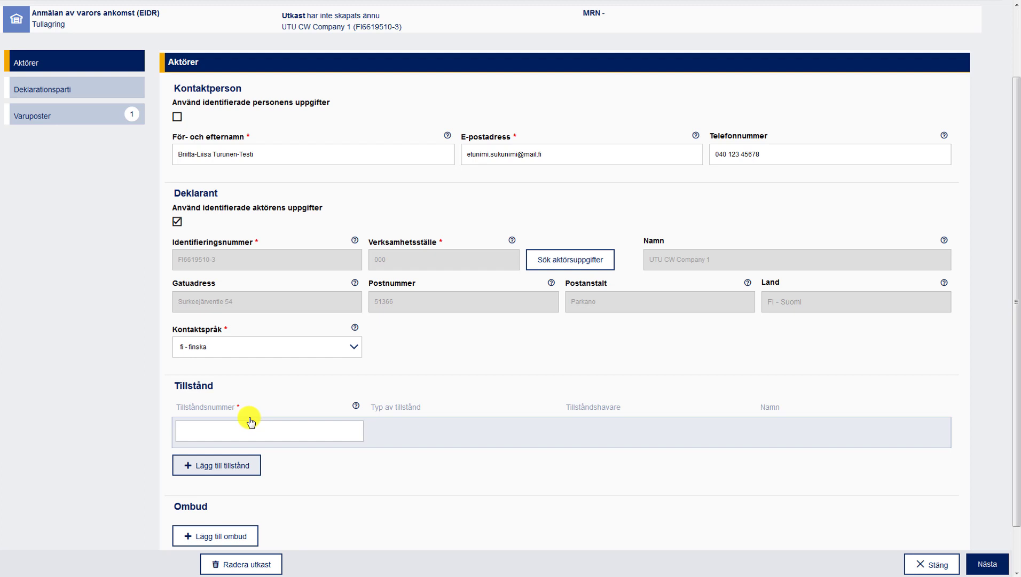
left_click(249, 430)
type("FICWPL16376")
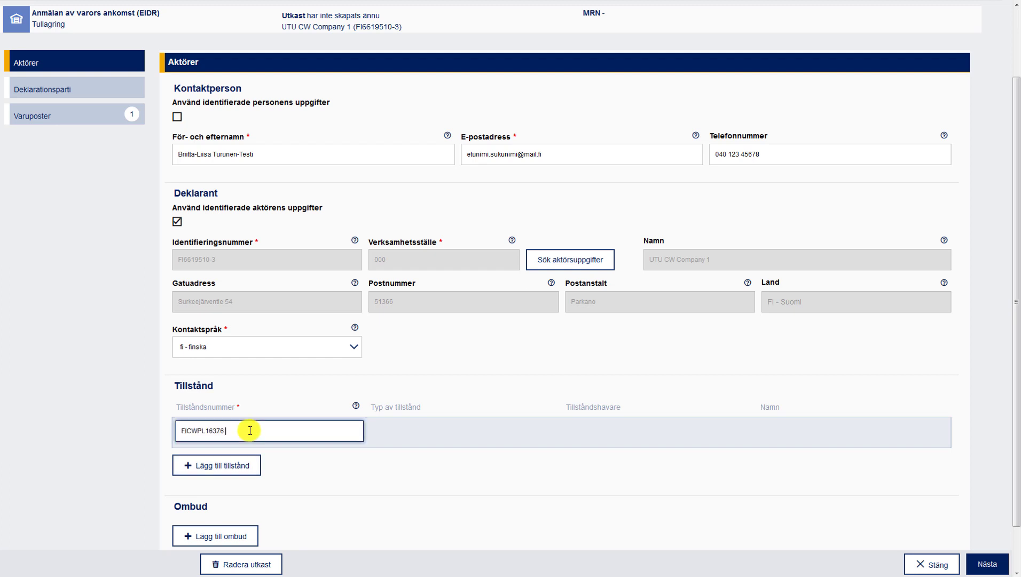
left_click(270, 398)
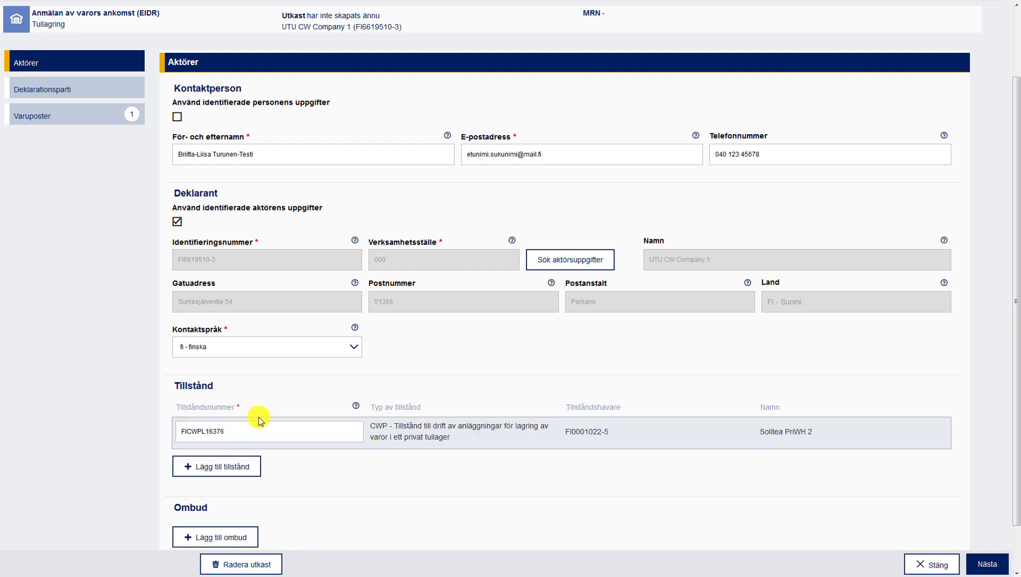
left_click(245, 467)
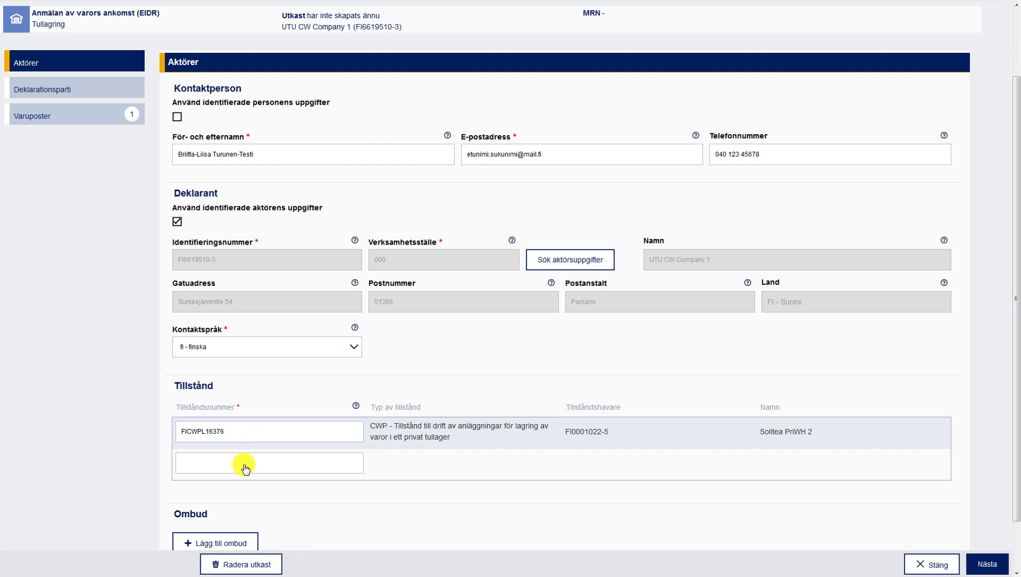
left_click(245, 468)
type("FIEIRL16379")
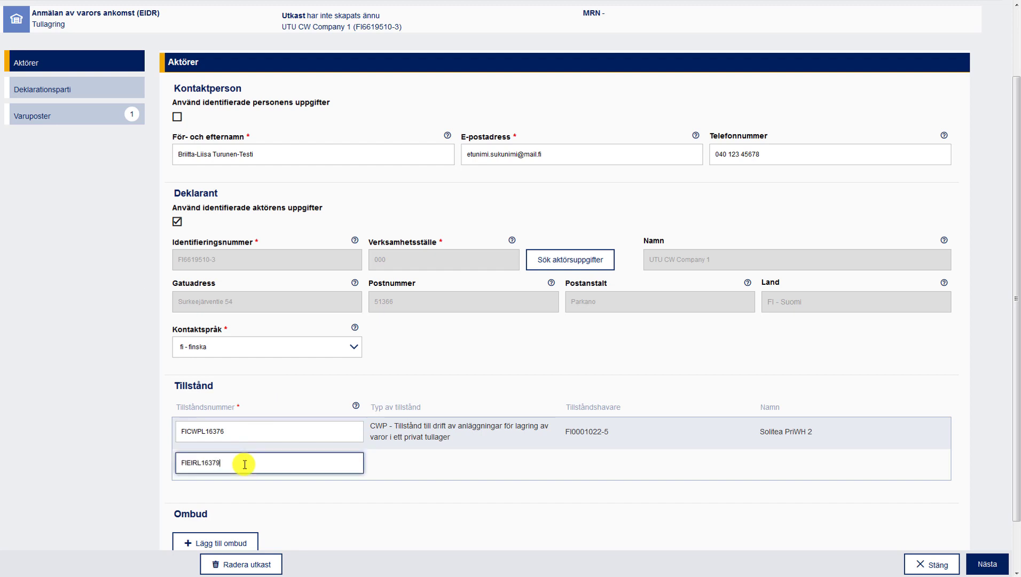
left_click(256, 490)
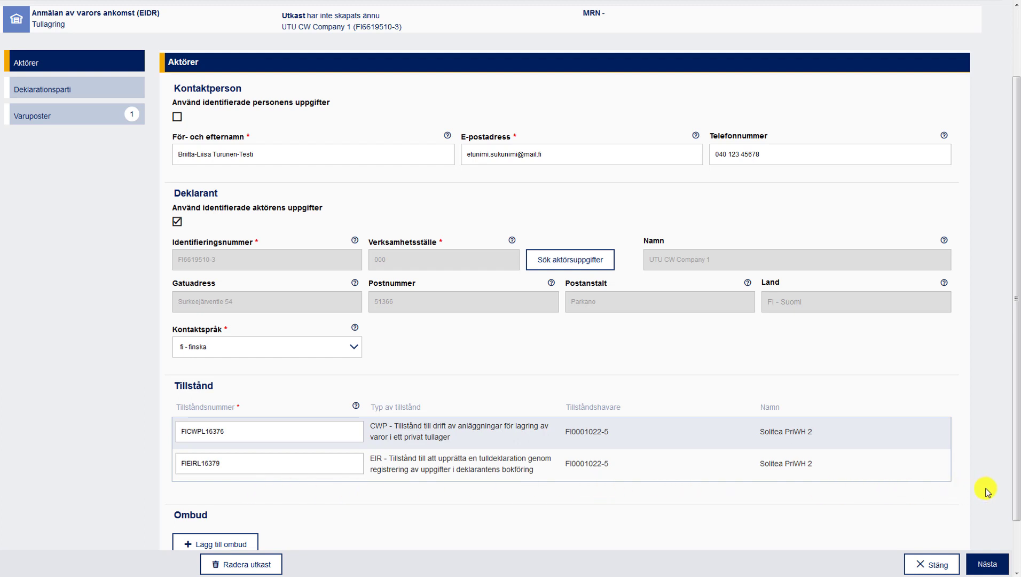
left_click(1017, 541)
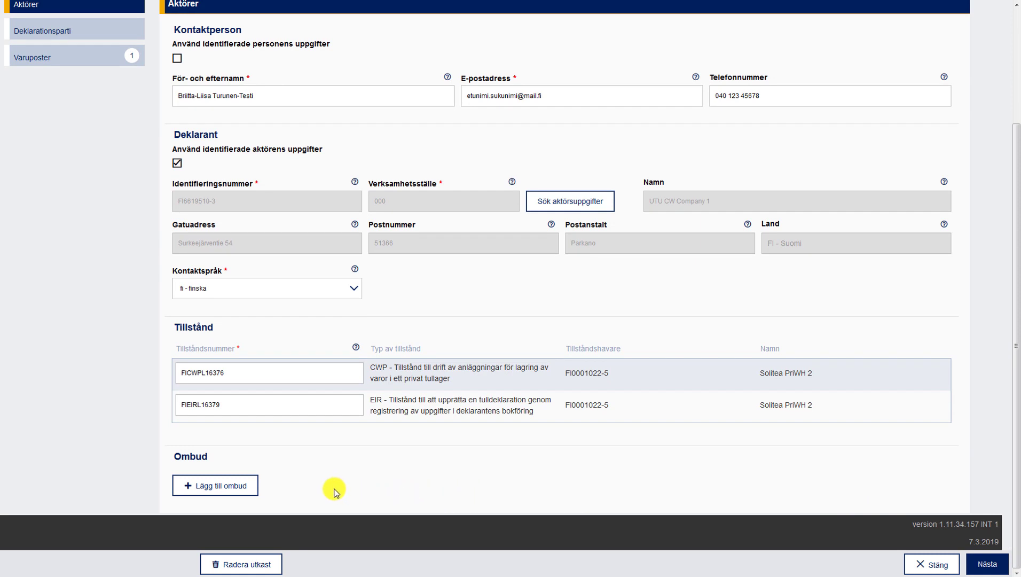
left_click(255, 486)
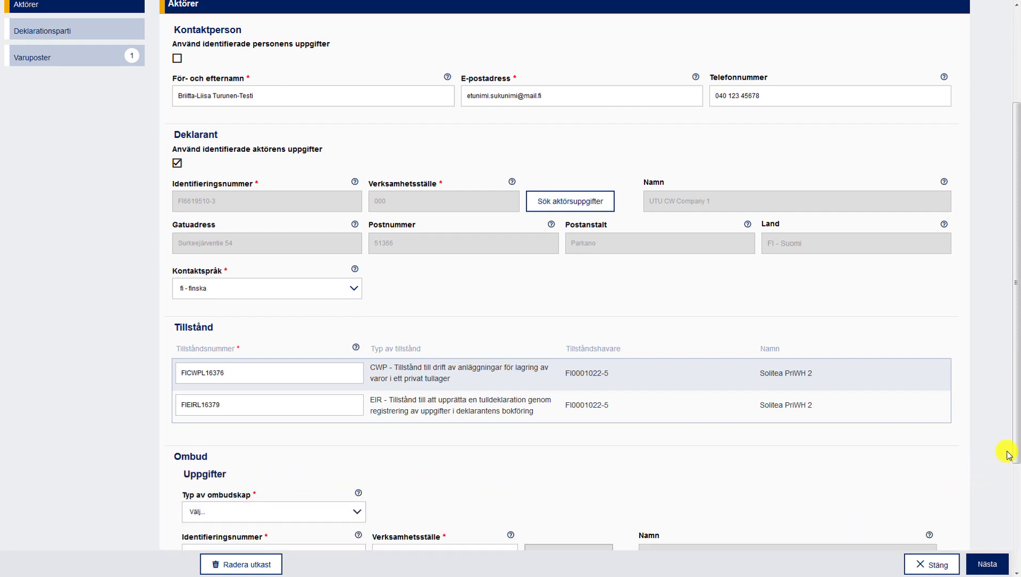
left_click_drag(1010, 479, 1013, 563)
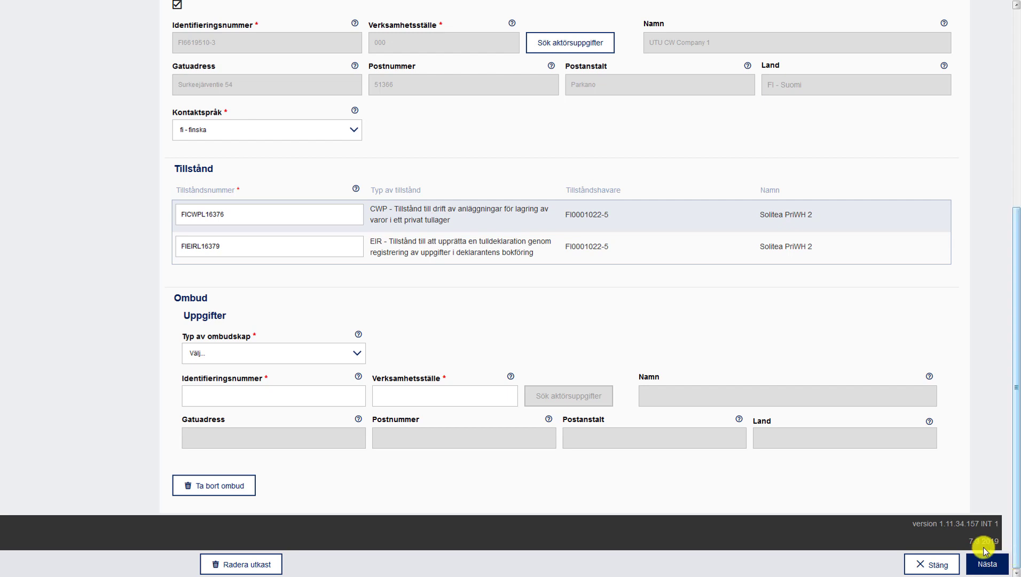
left_click(247, 487)
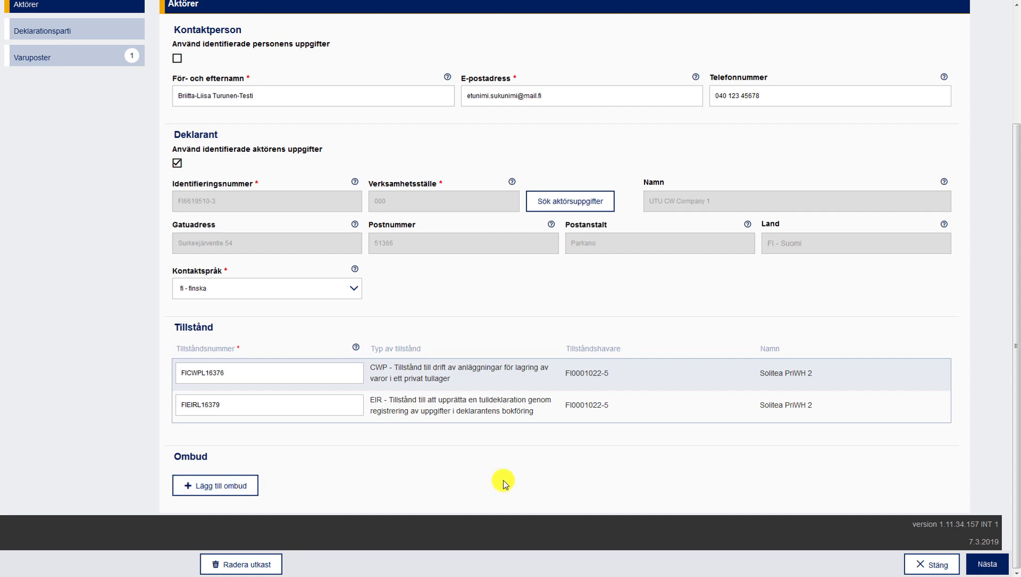
left_click(986, 564)
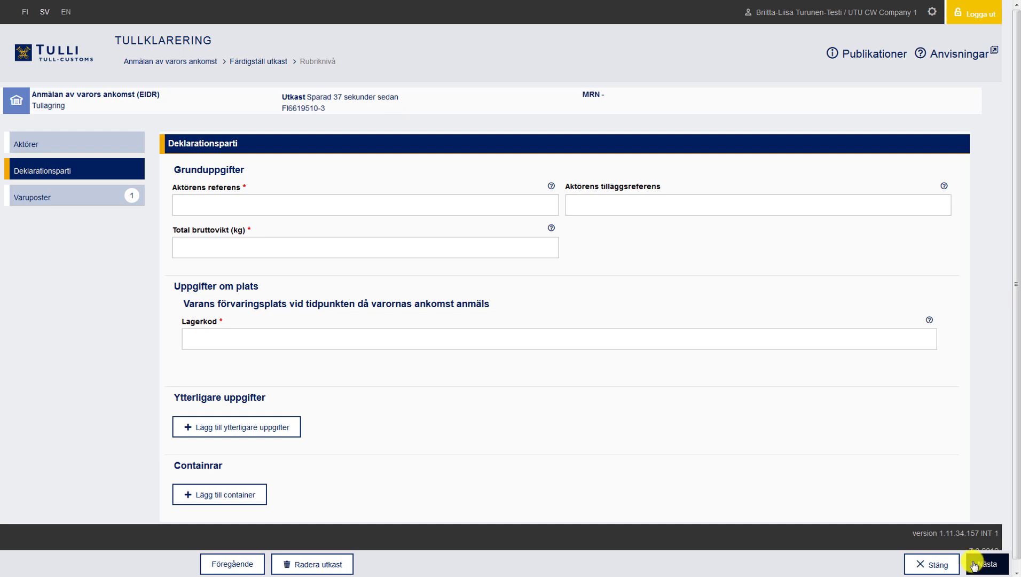
left_click(326, 199)
type("VP-1")
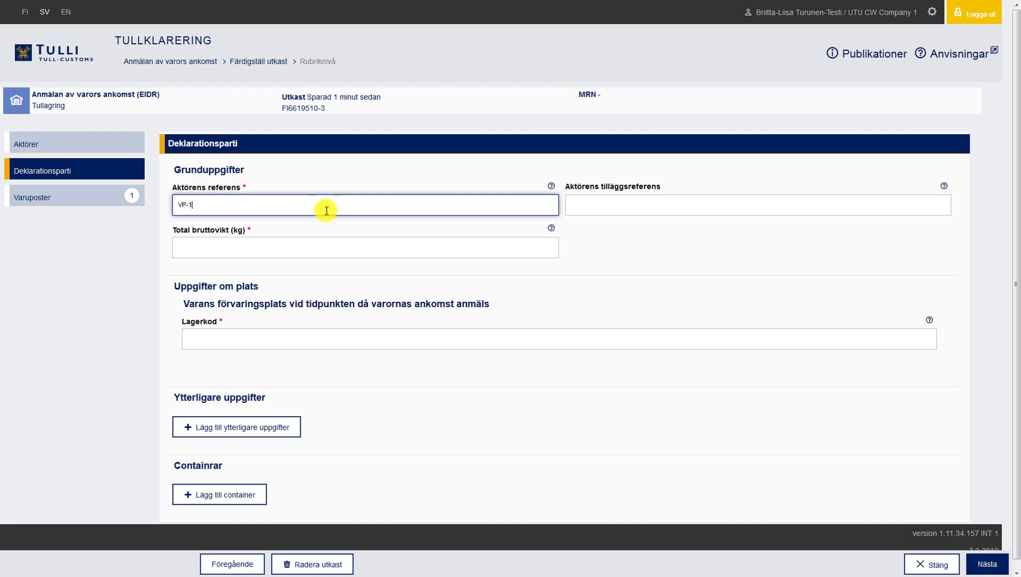
left_click(285, 246)
type("1000")
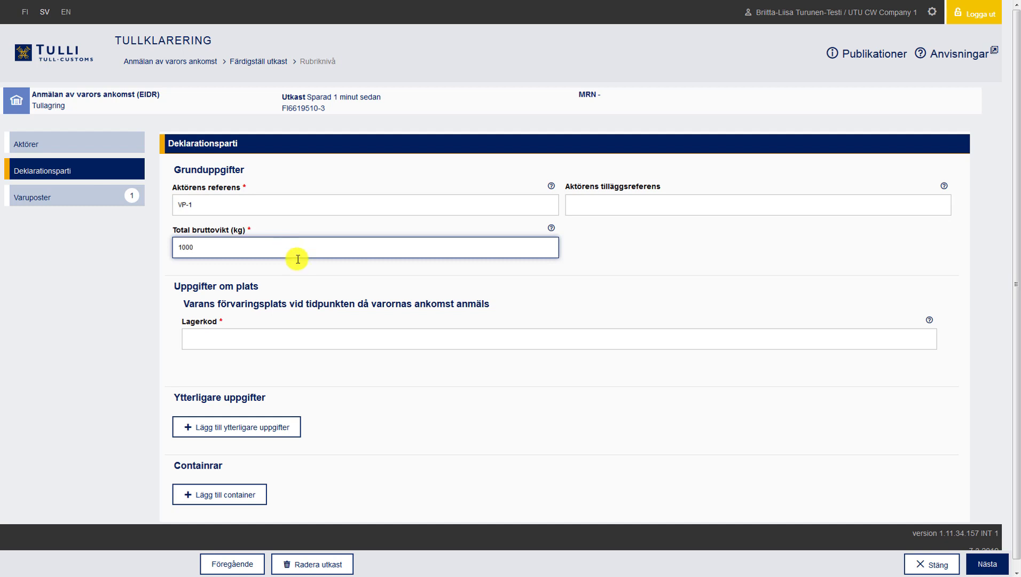
left_click(298, 336)
key("ctrl+v")
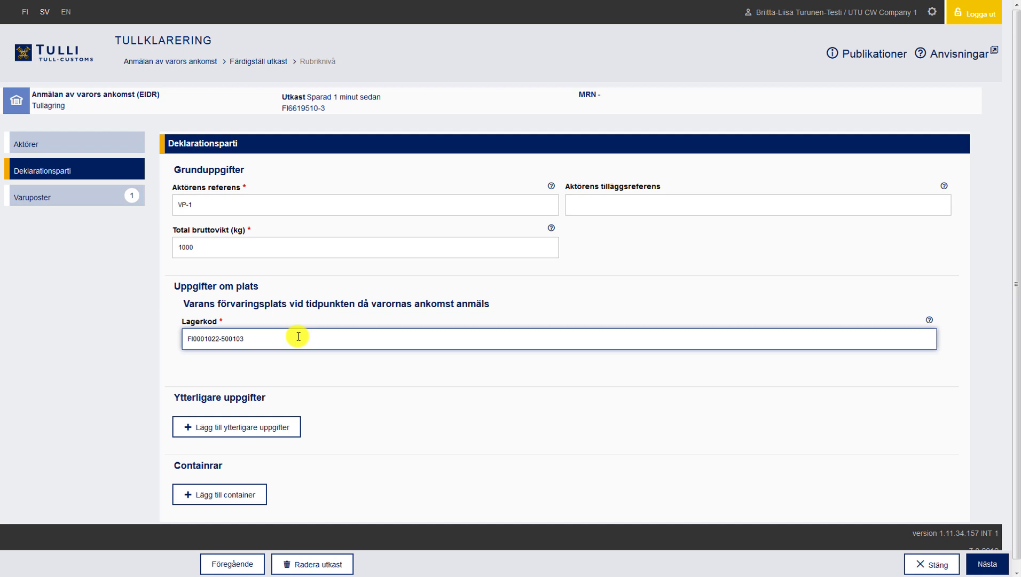
left_click(316, 397)
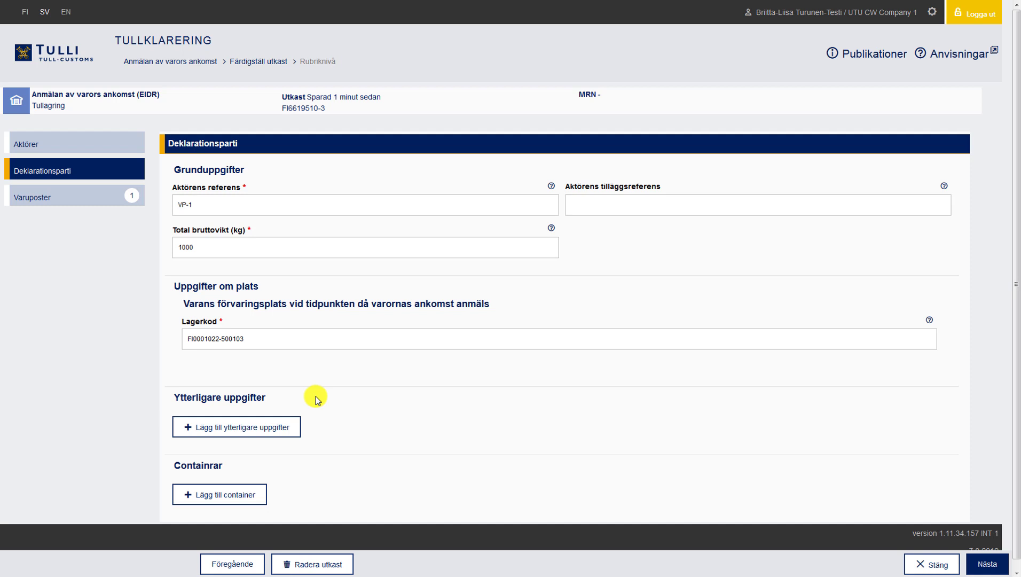
Step: Add an empty container row to the declaration section and remove it again
left_click(256, 495)
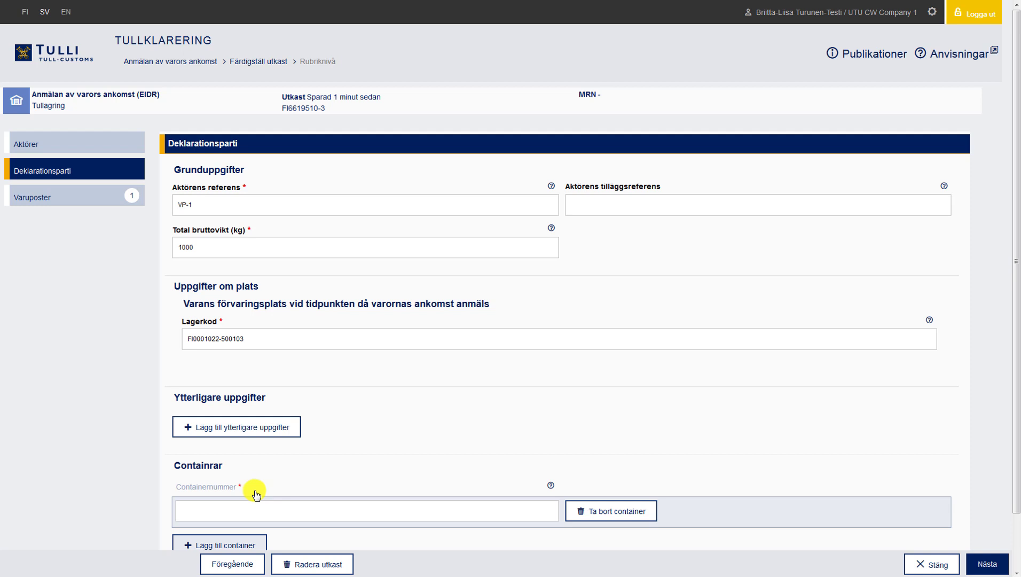
left_click(595, 516)
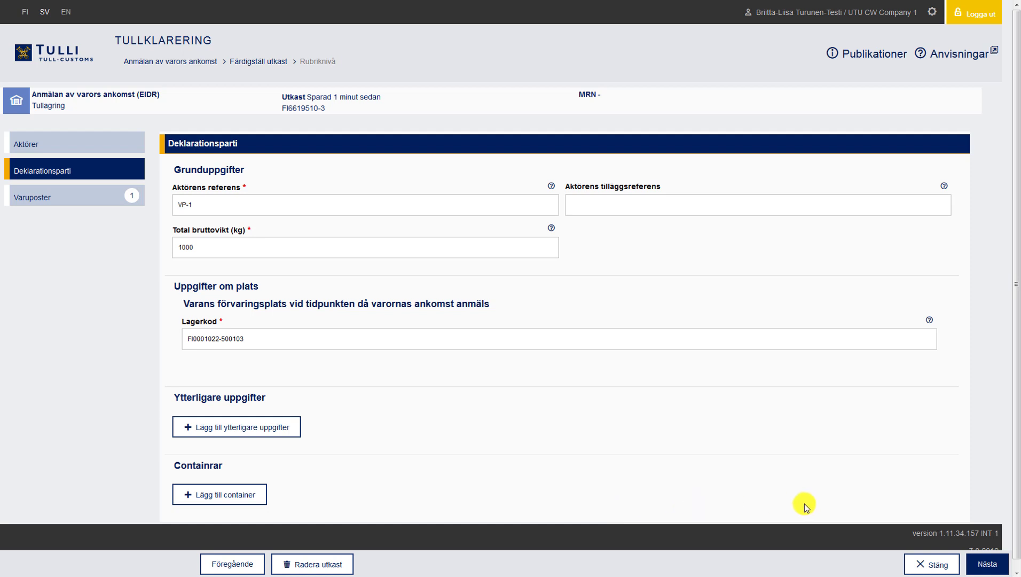
Step: Proceed to the details of goods item 1 and set its gross weight to 50 kg
left_click(986, 566)
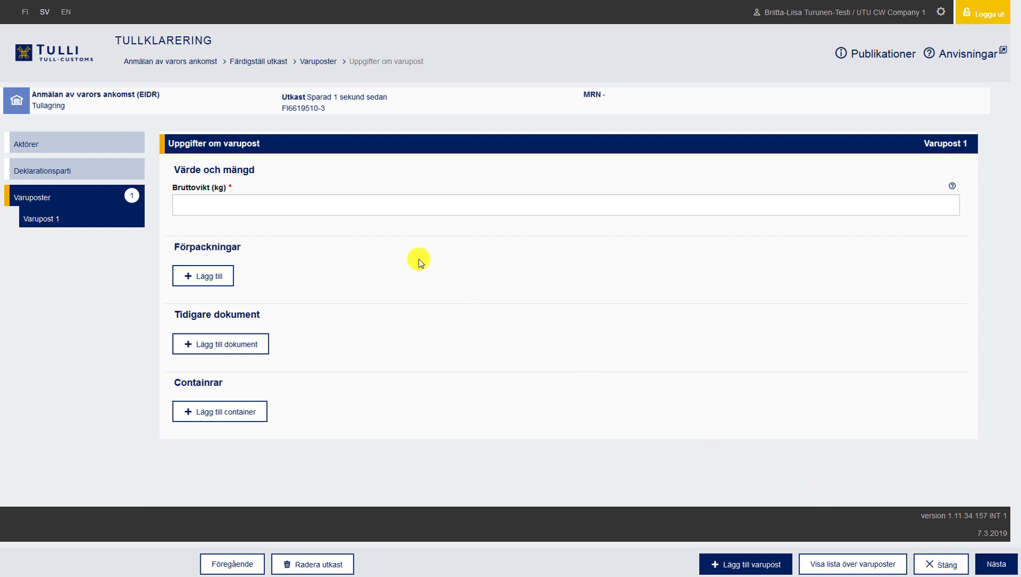
left_click(355, 207)
type("50")
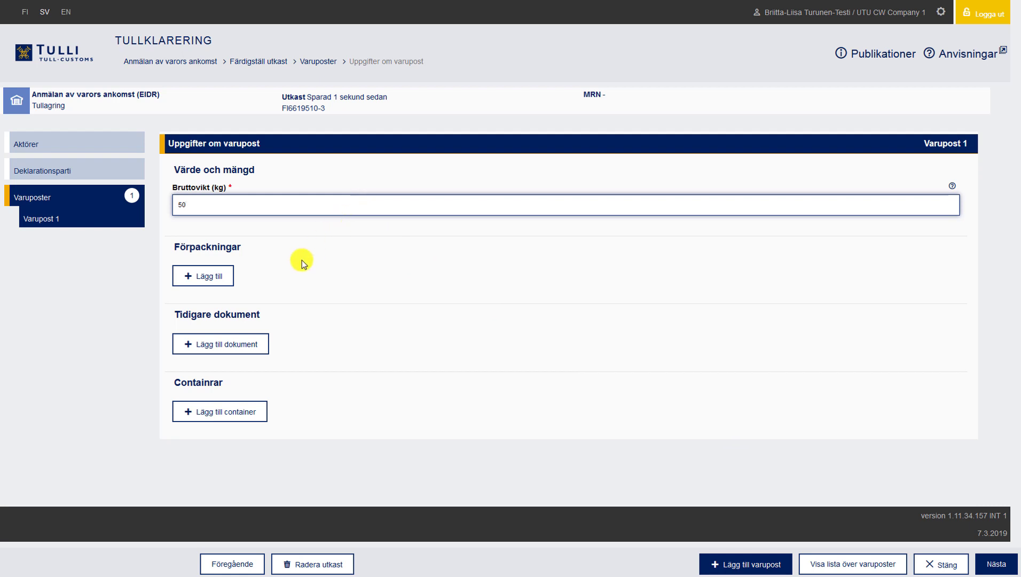
Step: Add packaging to goods item 1 with package type BX - Box (box) and 200 packages
left_click(203, 275)
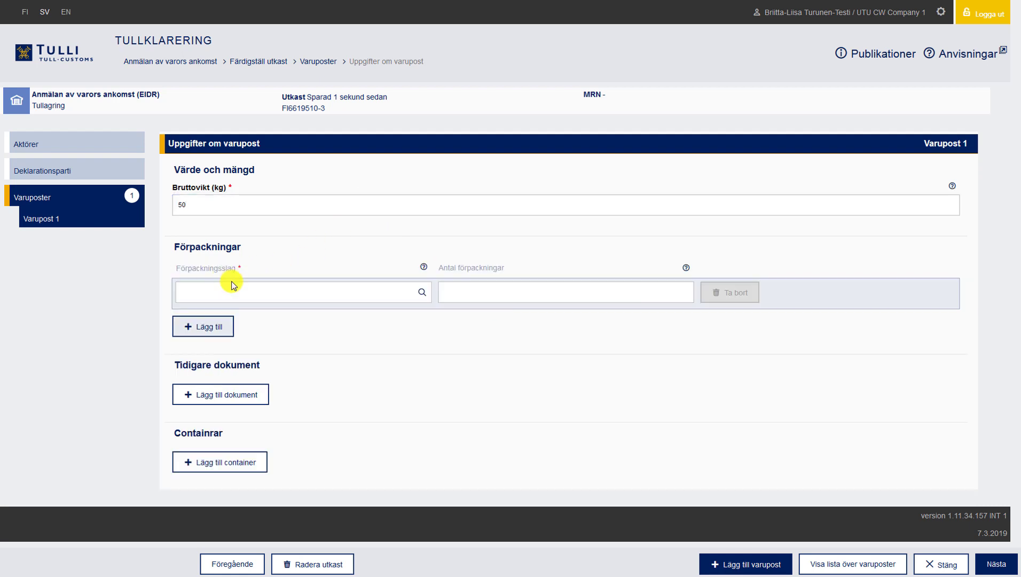
left_click(235, 293)
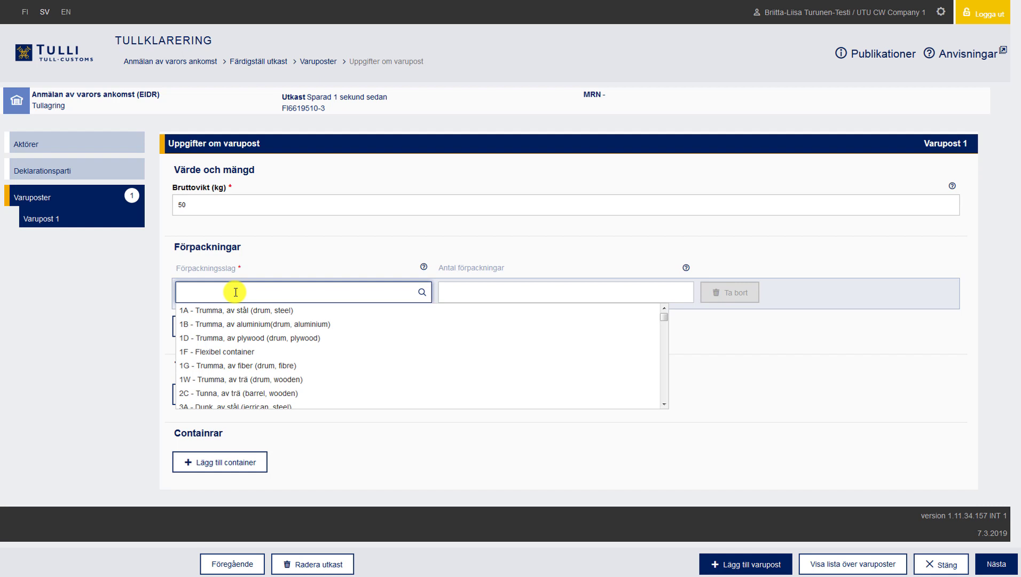
type("BOX")
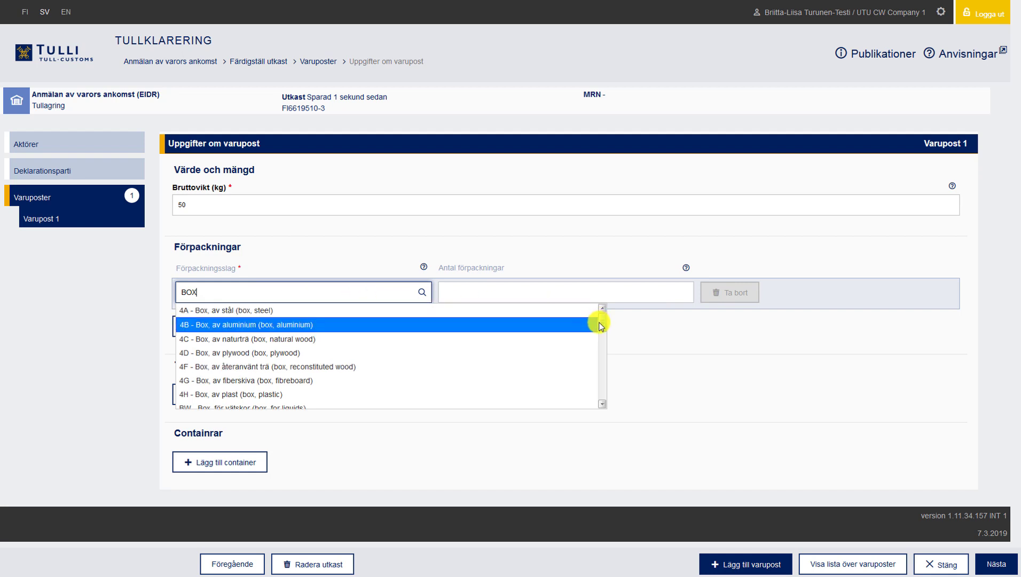
scroll(599, 325, "down", 1)
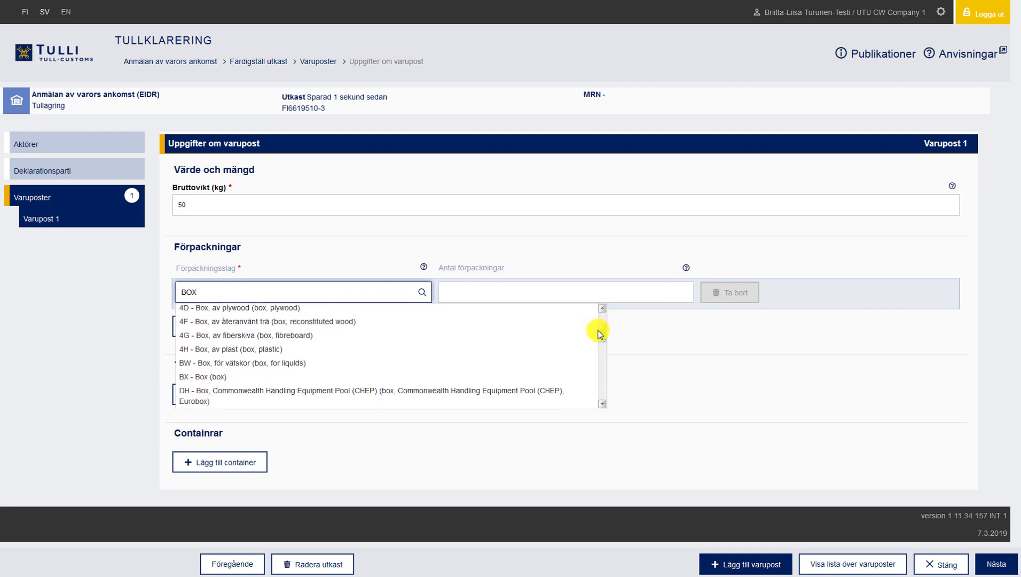
left_click(260, 375)
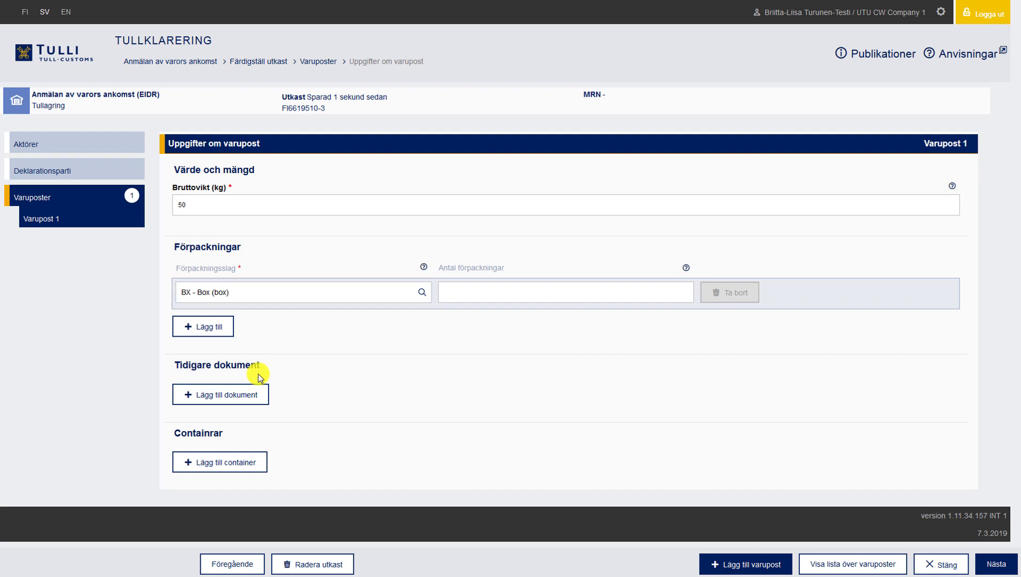
left_click(518, 292)
type("200")
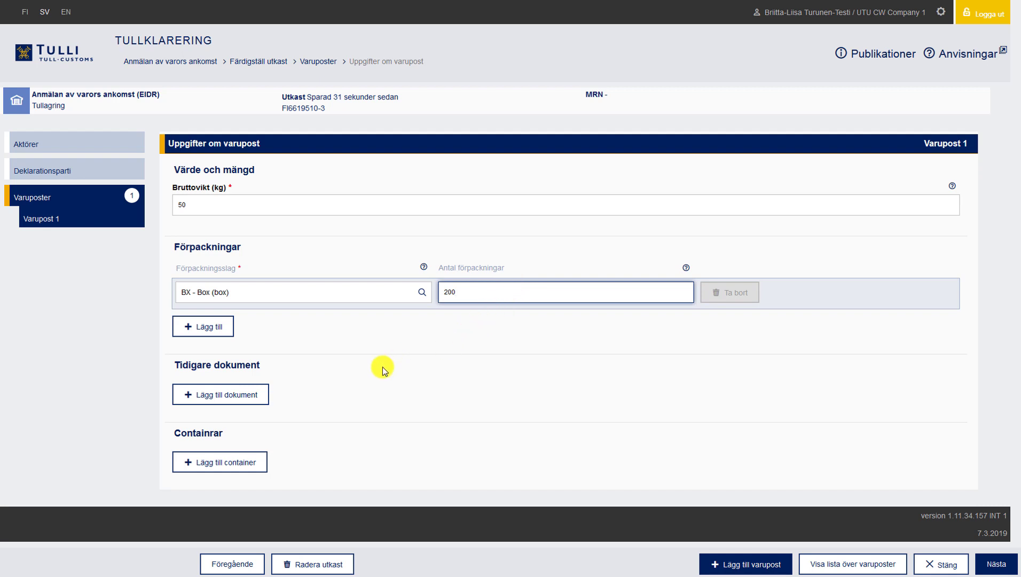
left_click(264, 394)
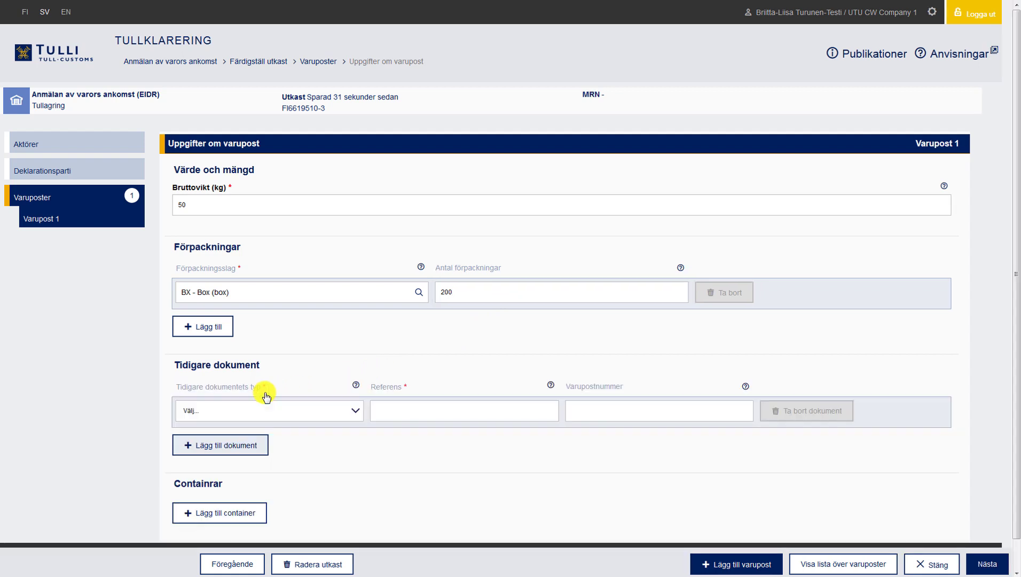
left_click(356, 411)
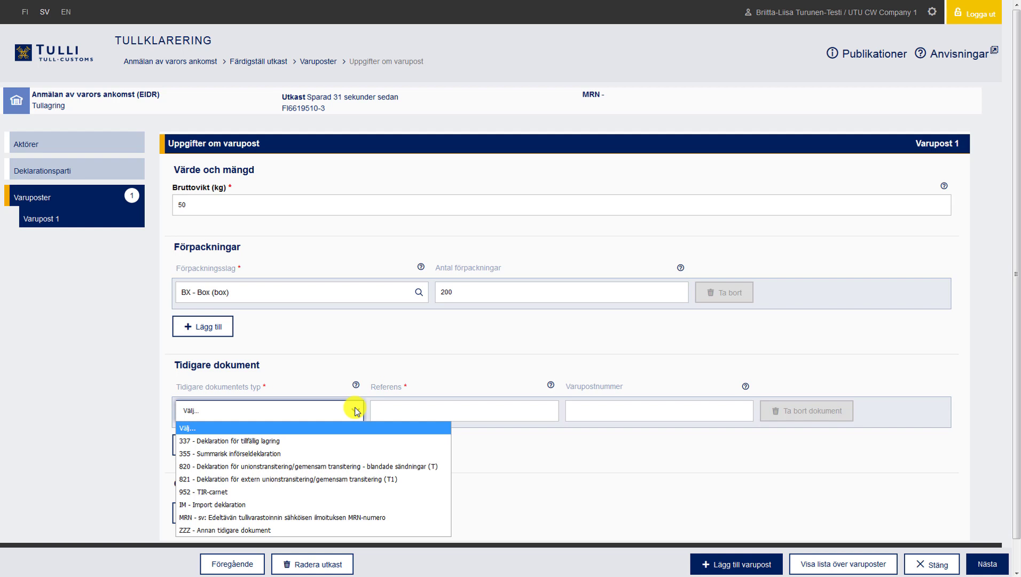
left_click(358, 479)
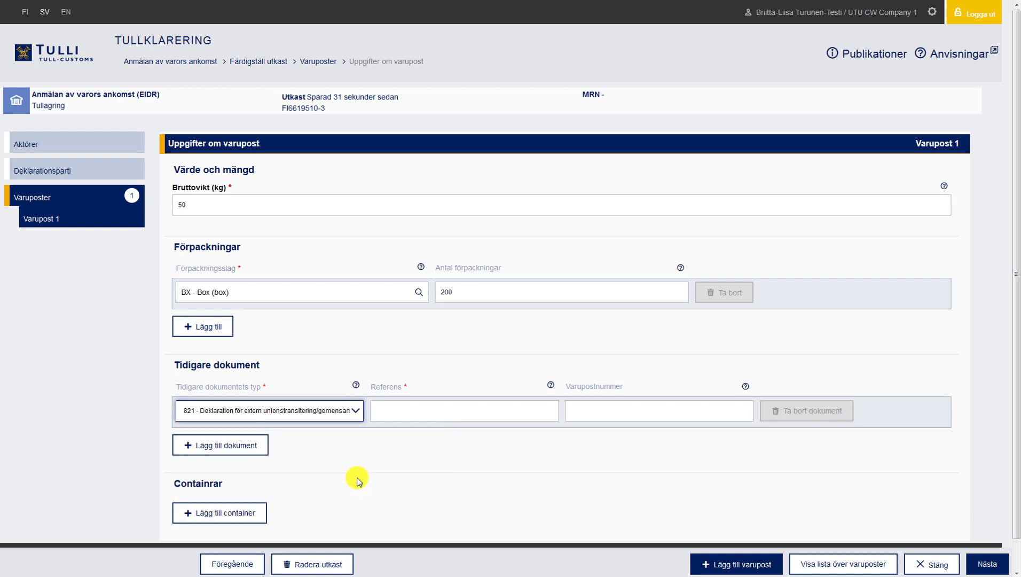
left_click(465, 411)
left_click(465, 411)
key("ctrl+v")
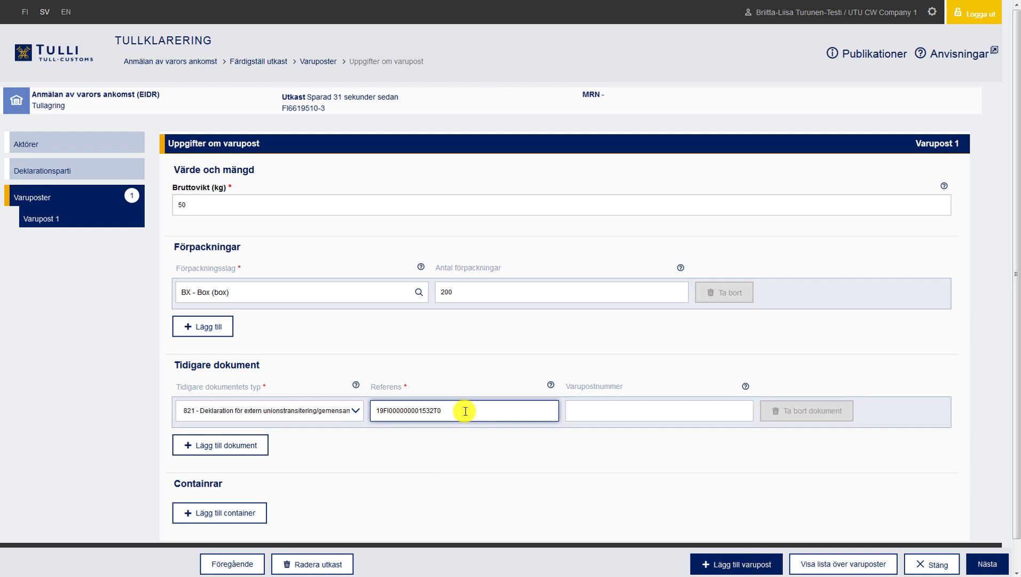
key("Tab")
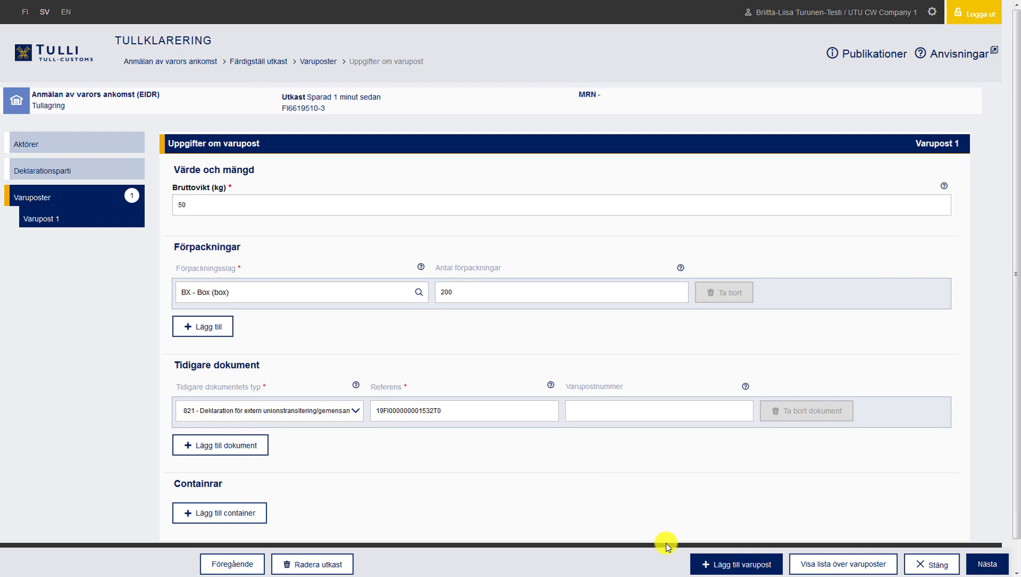
left_click(707, 566)
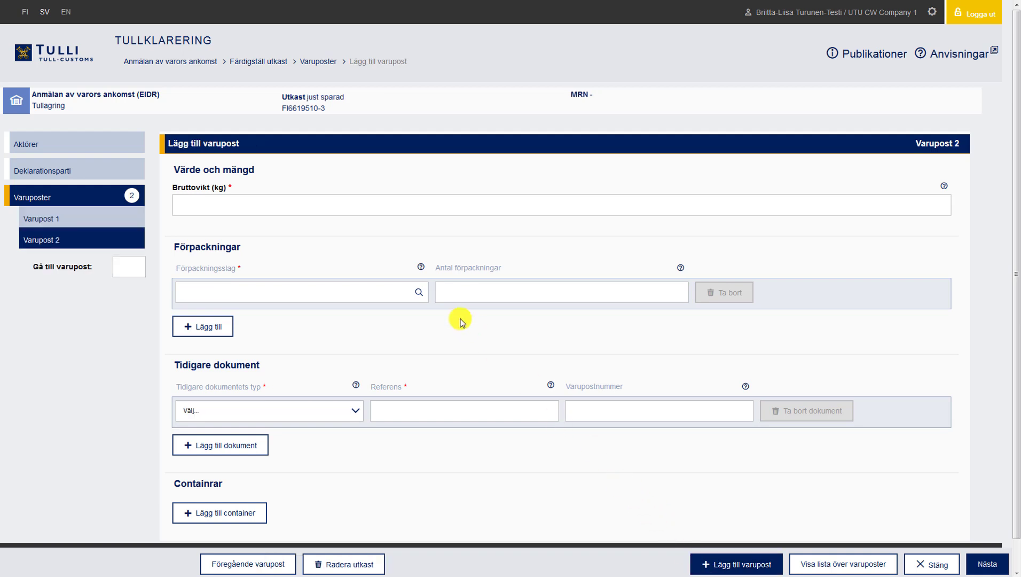
left_click(387, 205)
type("950")
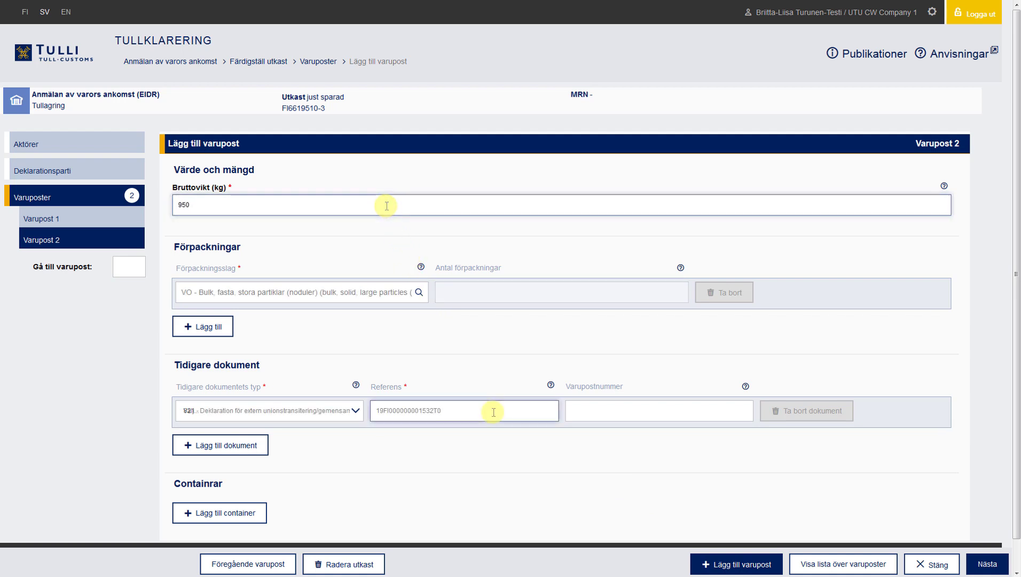
key("ctrl+v")
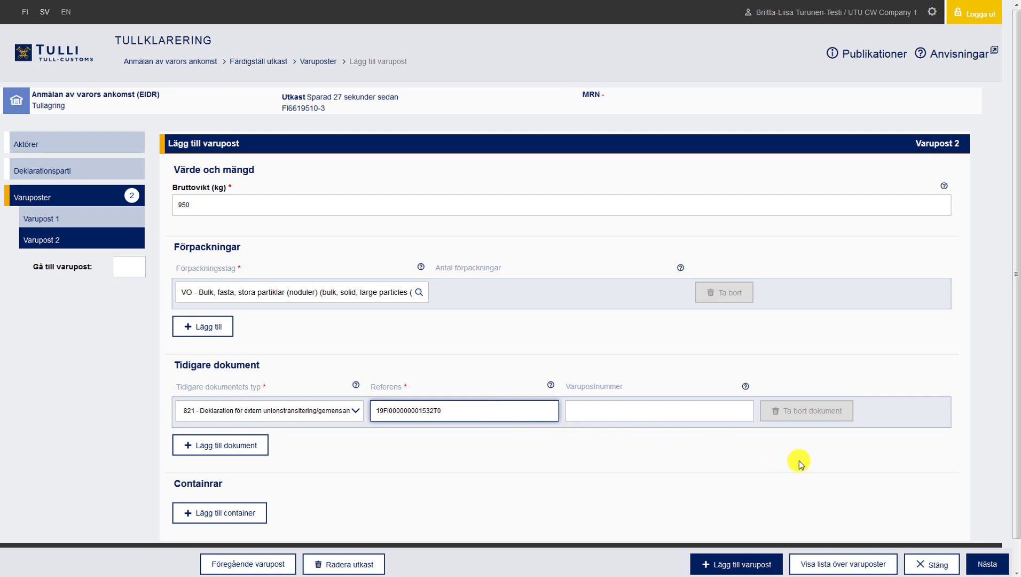
Step: Proceed from goods item 2 to the declaration summary and submit the arrival notification
left_click(981, 557)
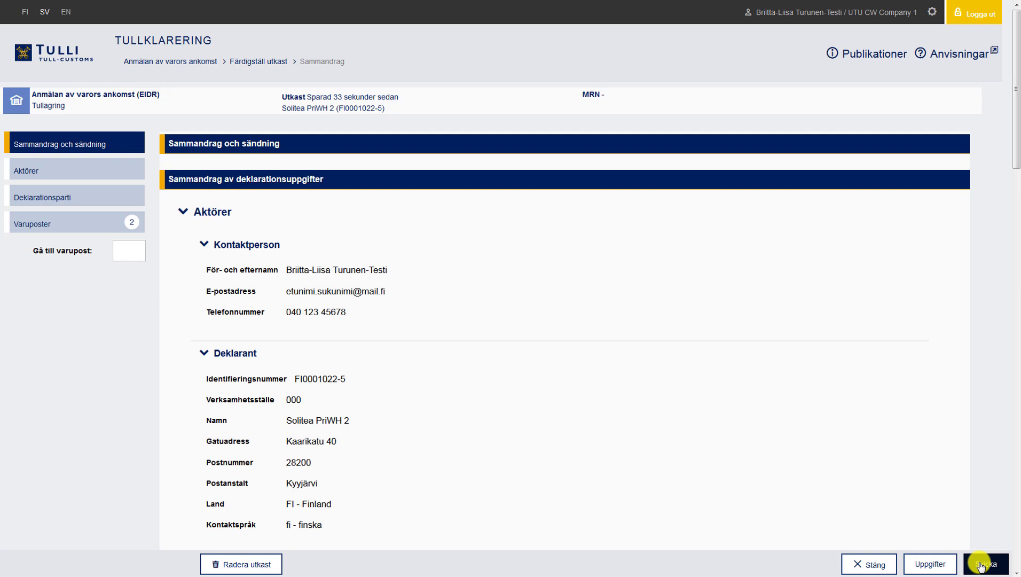
left_click(982, 565)
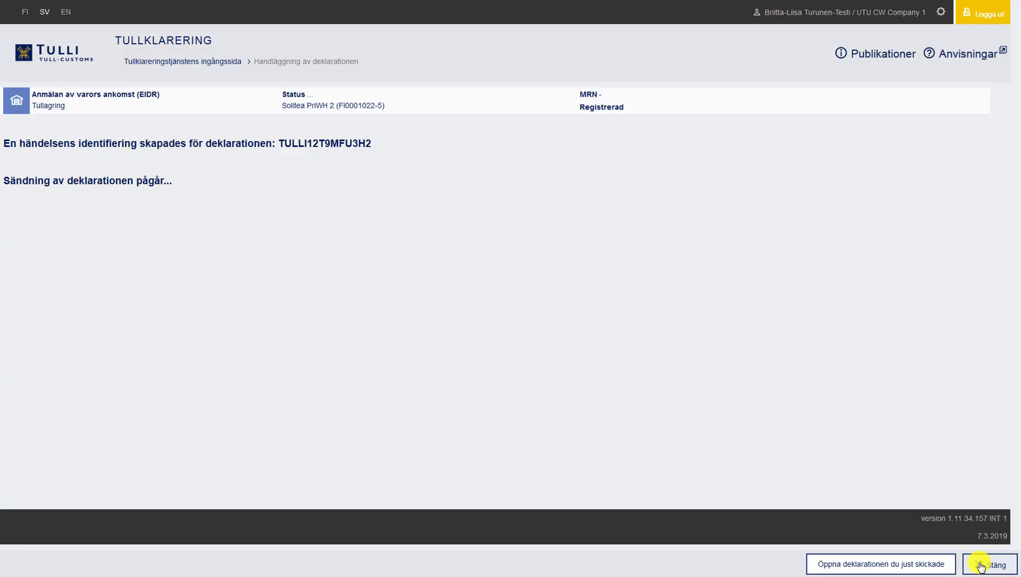